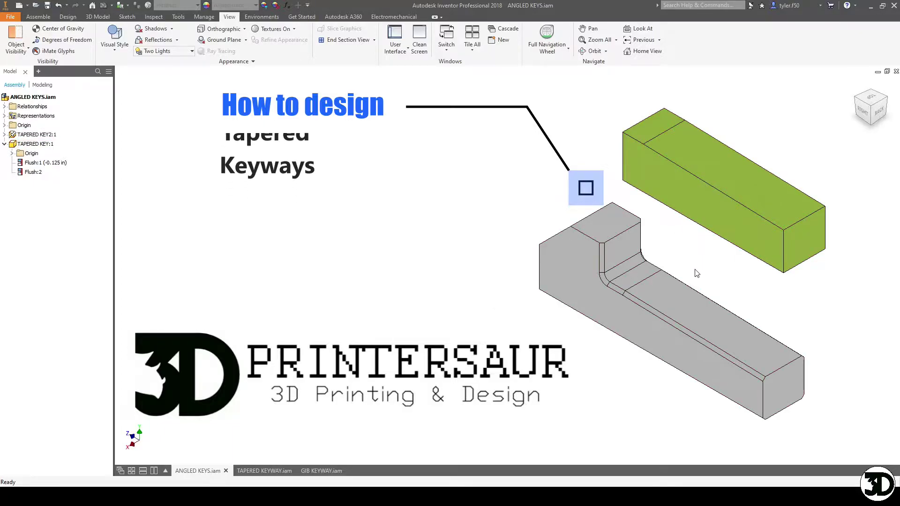
# Step: Check the keys from the right side, then switch to TAPERED KEYWAY.iam with Ctrl+Tab
pyautogui.click(863, 114)
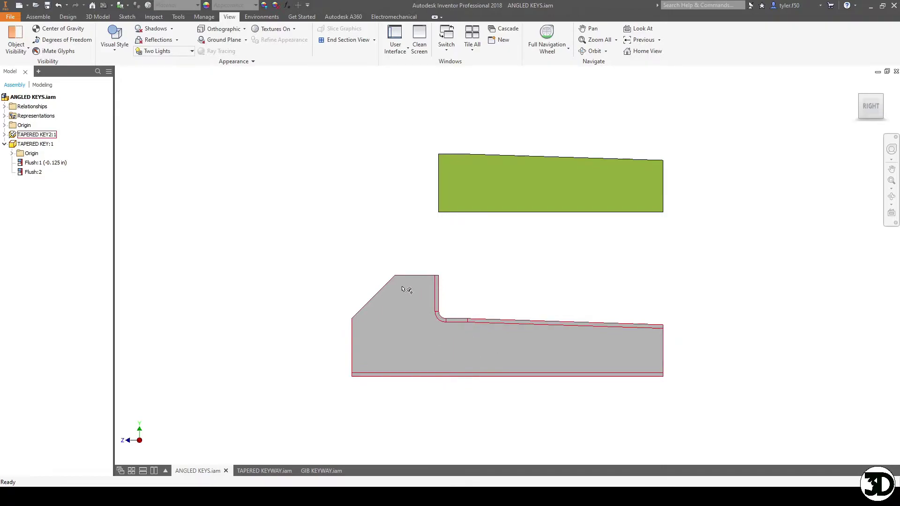
pyautogui.click(880, 99)
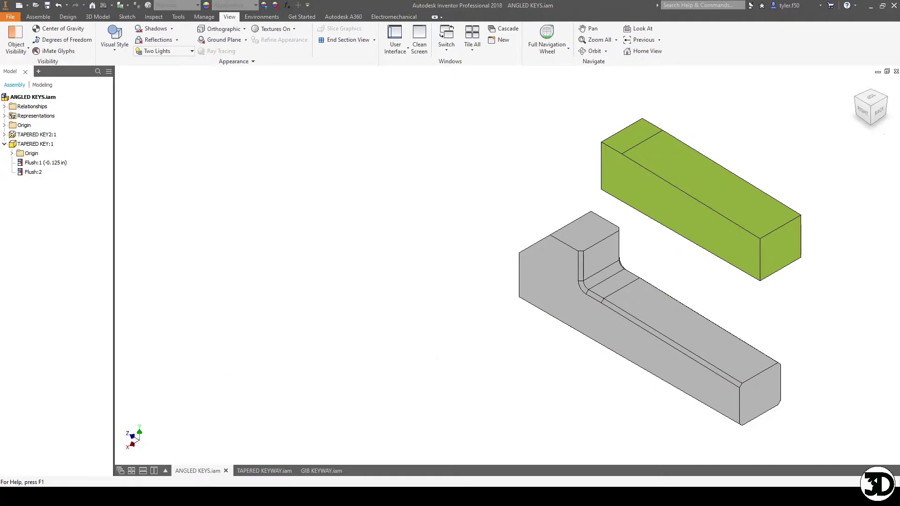
pyautogui.hotkey('ctrl', 'Tab')
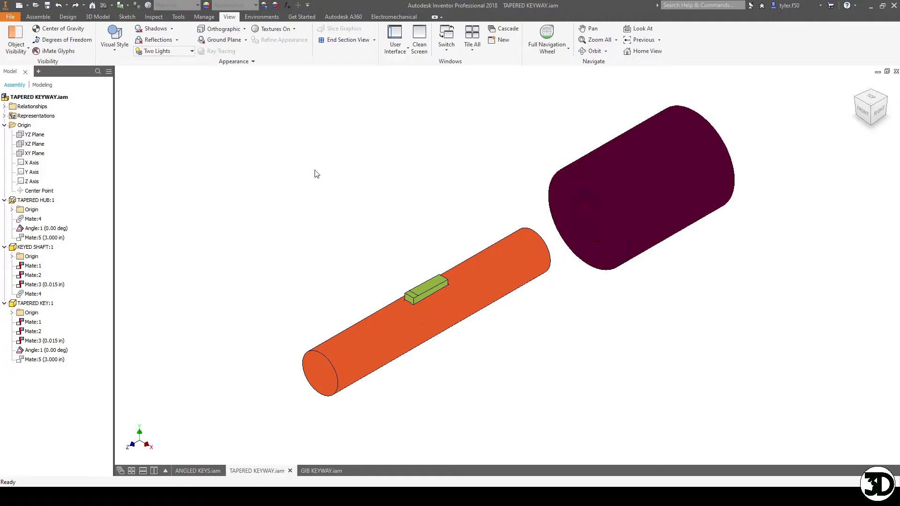
pyautogui.click(375, 40)
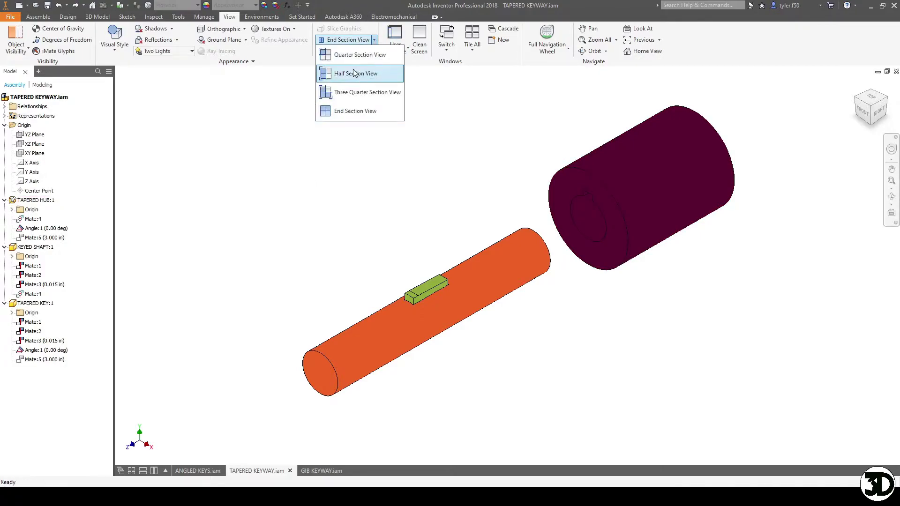
# Step: Create a YZ Plane half section of the tapered keyway assembly and view it from the right
pyautogui.click(354, 74)
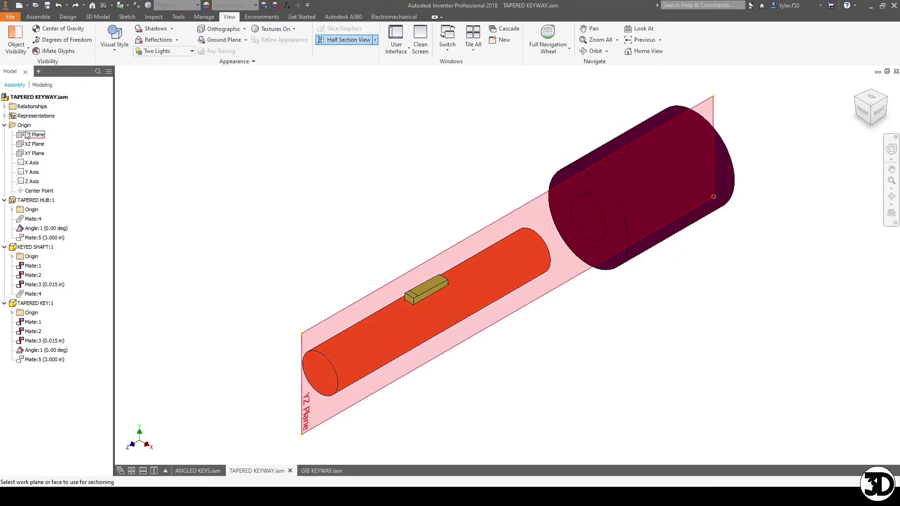
pyautogui.click(28, 135)
pyautogui.click(554, 305)
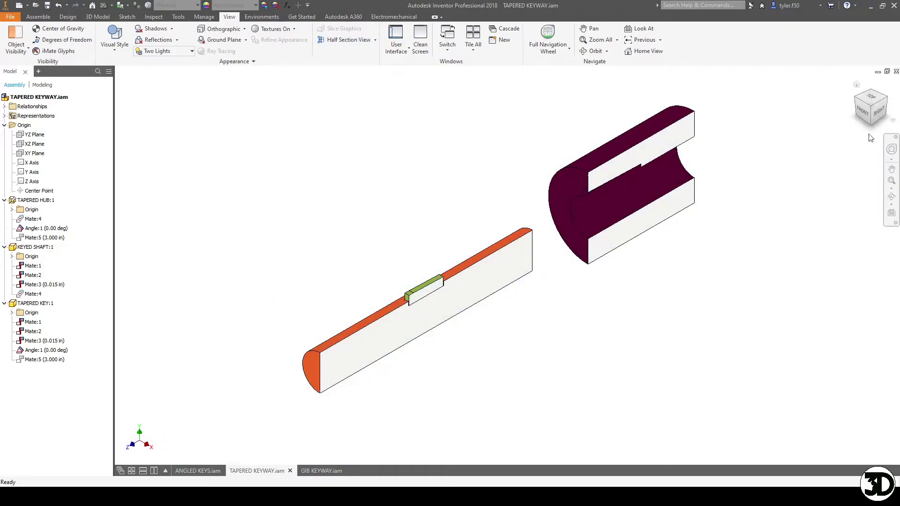
pyautogui.click(878, 111)
pyautogui.scroll(-3, 589, 237)
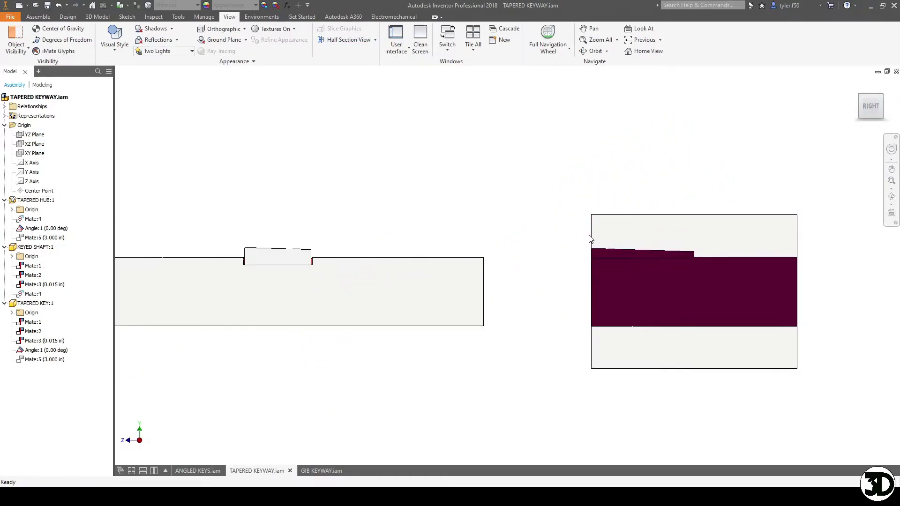
pyautogui.moveTo(567, 252); pyautogui.dragTo(352, 266, button='middle')
pyautogui.scroll(-3, 300, 283)
# Step: Slide the keyed shaft and tapered key along the shaft axis into the hub
pyautogui.moveTo(271, 280); pyautogui.dragTo(699, 298)
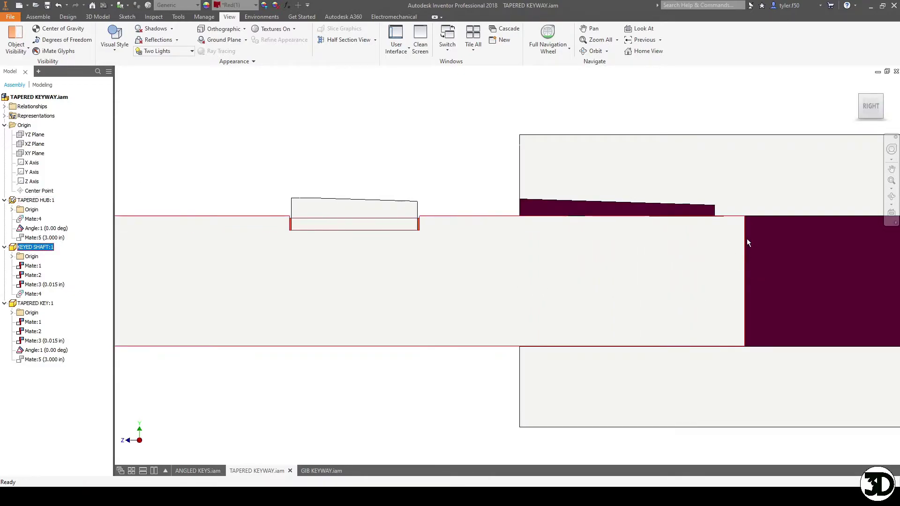
pyautogui.scroll(-3, 725, 221)
pyautogui.moveTo(643, 241); pyautogui.dragTo(764, 253, button='middle')
pyautogui.scroll(1, 763, 253)
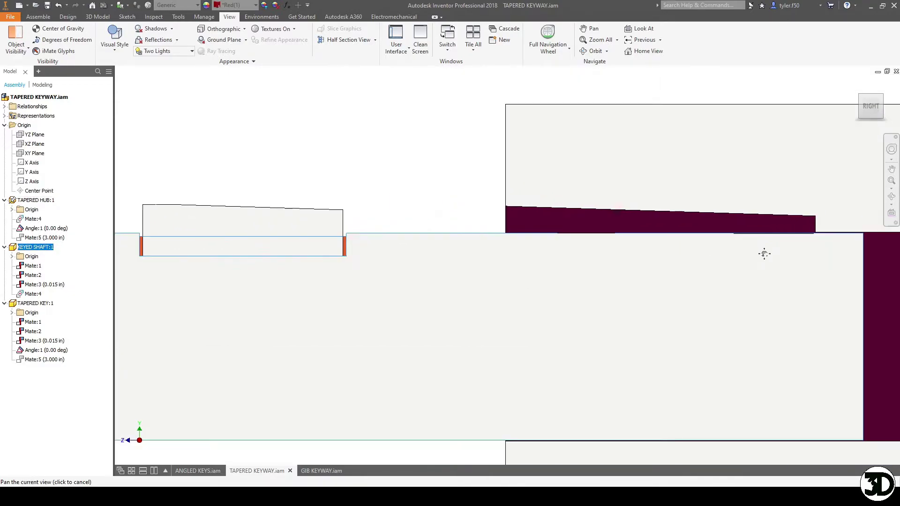
pyautogui.press('Escape')
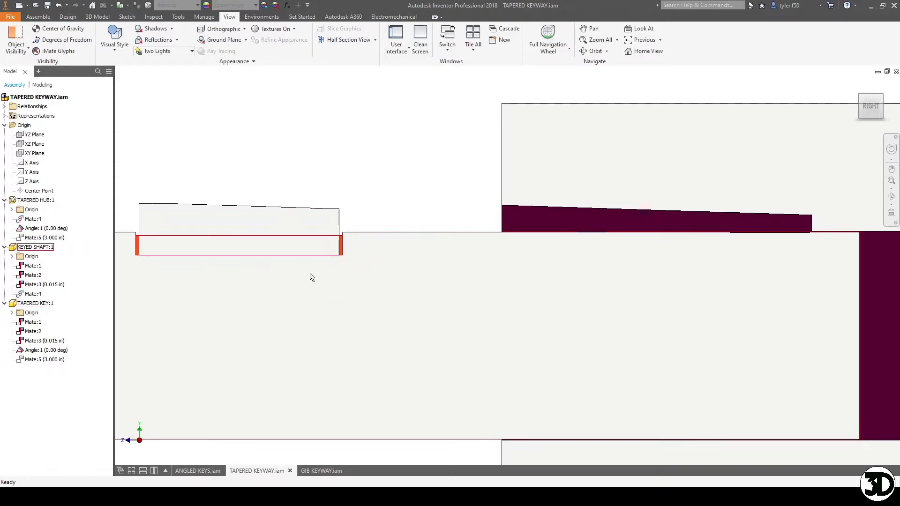
pyautogui.moveTo(311, 277); pyautogui.dragTo(484, 293)
pyautogui.scroll(-3, 480, 203)
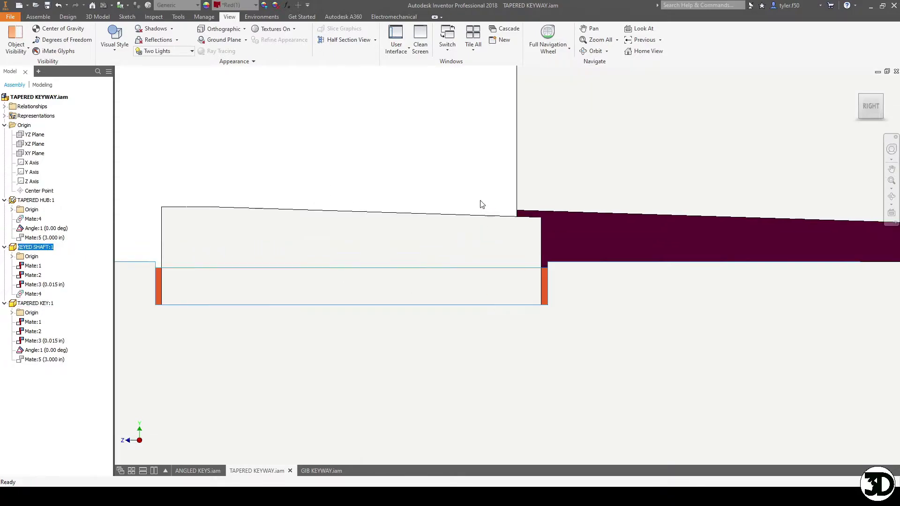
pyautogui.moveTo(480, 203); pyautogui.dragTo(356, 183, button='middle')
pyautogui.scroll(2, 356, 202)
pyautogui.moveTo(324, 243); pyautogui.dragTo(418, 254)
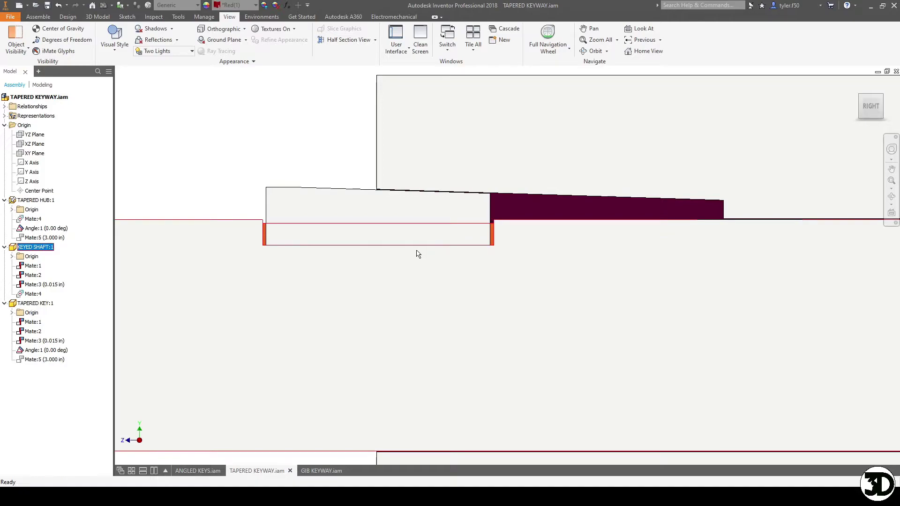
pyautogui.moveTo(432, 265)
# Step: Orbit to a 3-D view and pull the keyed shaft and key back to the hub's entrance
pyautogui.scroll(-3, 433, 262)
pyautogui.press('F4')
pyautogui.moveTo(522, 260); pyautogui.dragTo(462, 267)
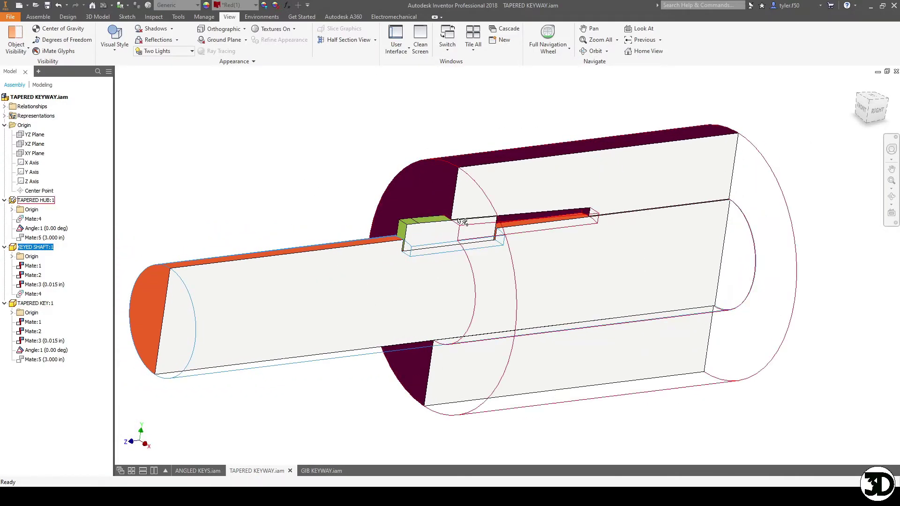
pyautogui.moveTo(463, 222); pyautogui.dragTo(254, 287)
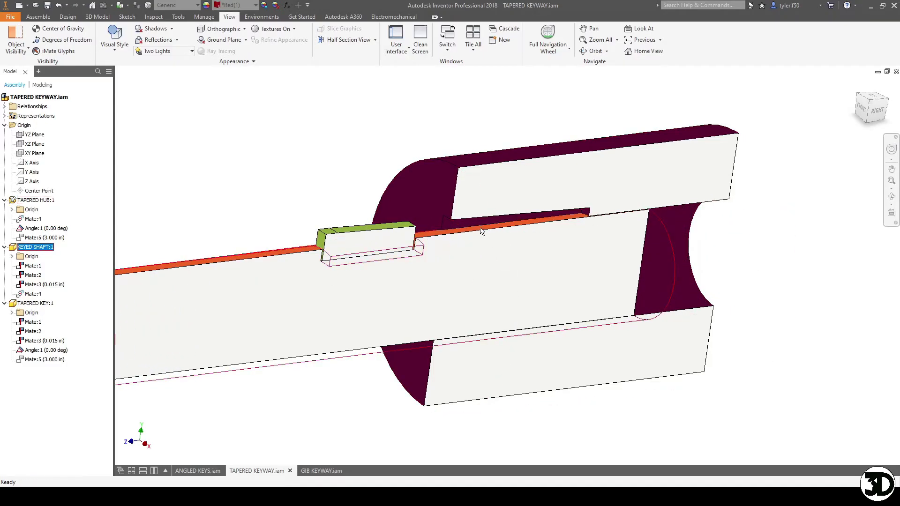
pyautogui.scroll(-5, 480, 231)
pyautogui.press('F4')
pyautogui.moveTo(489, 227); pyautogui.dragTo(413, 224)
pyautogui.press('Escape')
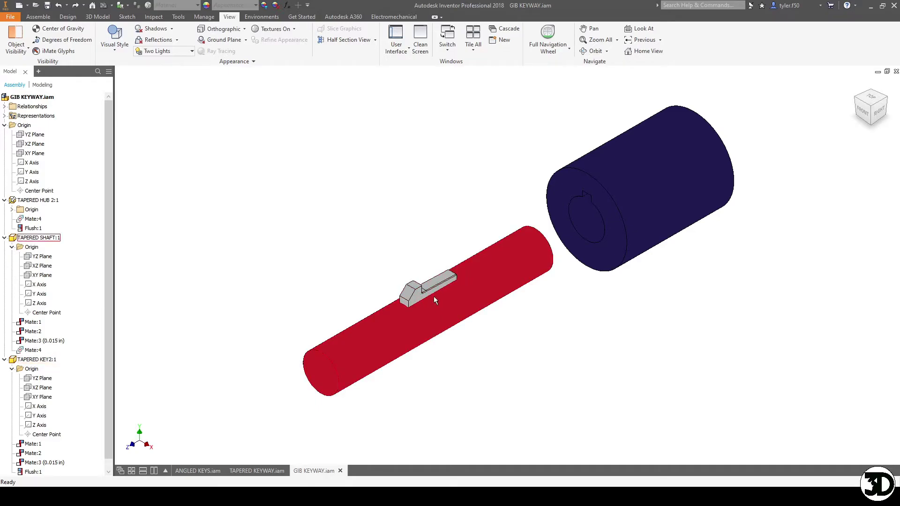
# Step: Orbit the GIB KEYWAY assembly toward a side view of the shaft, key and hub
pyautogui.keyDown('shift'); pyautogui.moveTo(516, 358); pyautogui.dragTo(603, 229, button='middle'); pyautogui.keyUp('shift')
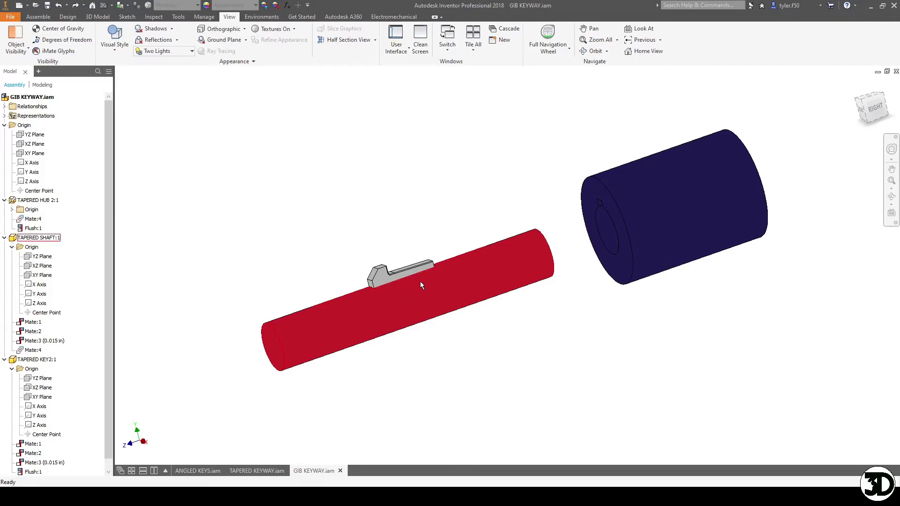
# Step: Create a YZ Plane half section with zero offset and view it from the right
pyautogui.click(333, 41)
pyautogui.click(34, 135)
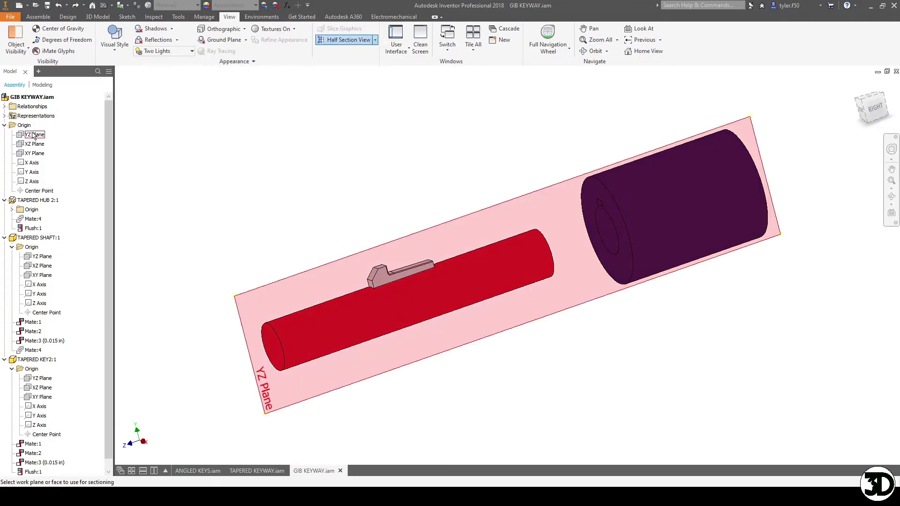
pyautogui.click(558, 295)
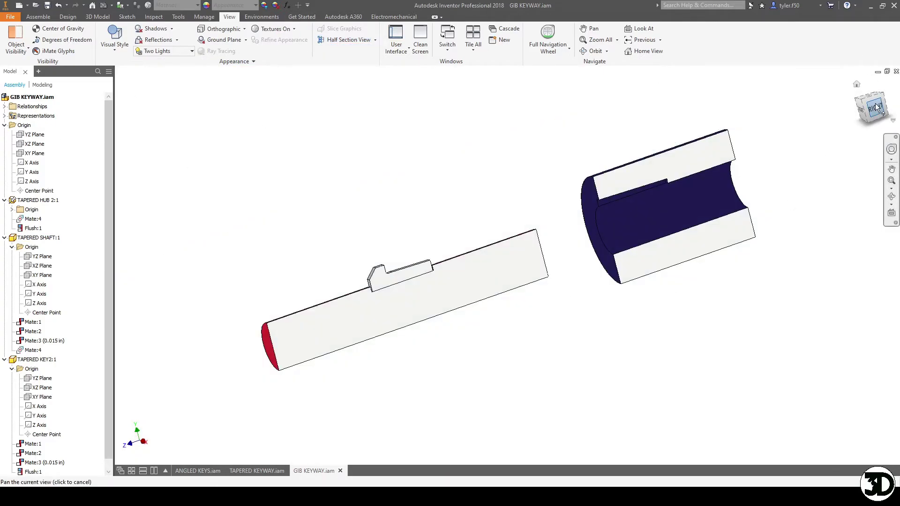
pyautogui.press('F5')
# Step: Slide the shaft into the hub and move the gib-head key toward it
pyautogui.moveTo(408, 300); pyautogui.dragTo(645, 300)
pyautogui.scroll(5, 576, 209)
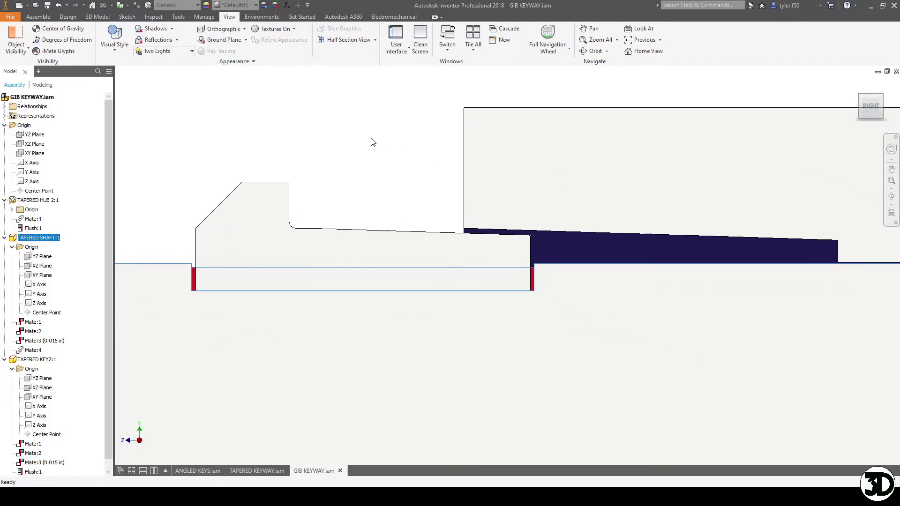
pyautogui.click(304, 261)
pyautogui.moveTo(304, 262); pyautogui.dragTo(508, 262)
pyautogui.scroll(3, 423, 258)
pyautogui.press('Escape')
# Step: Push the gib-head key further into the hub keyway and reposition the shaft and key
pyautogui.press('F2')
pyautogui.moveTo(483, 177); pyautogui.dragTo(385, 161)
pyautogui.press('Escape')
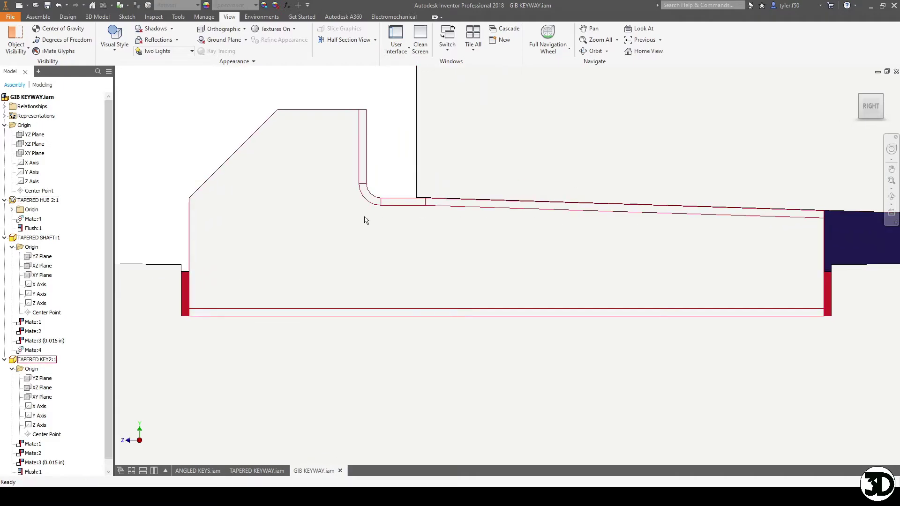
pyautogui.moveTo(318, 228); pyautogui.dragTo(373, 240)
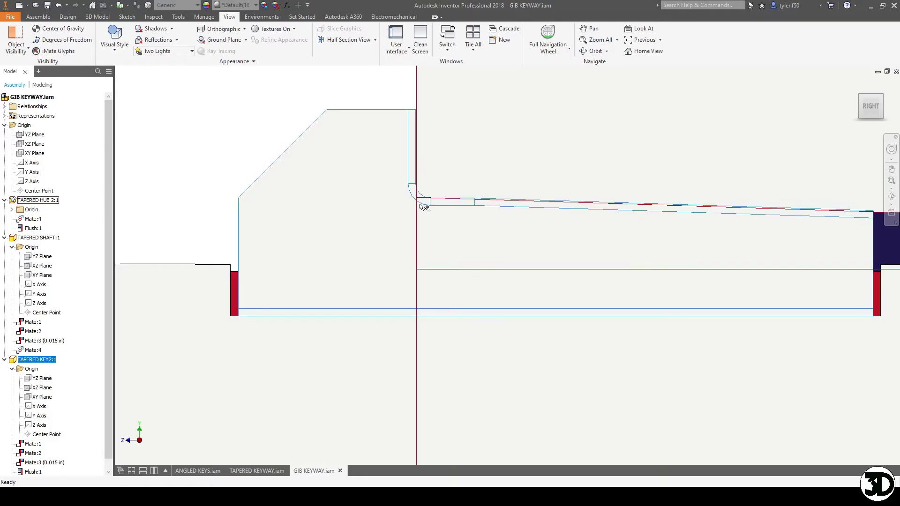
pyautogui.scroll(-5, 428, 216)
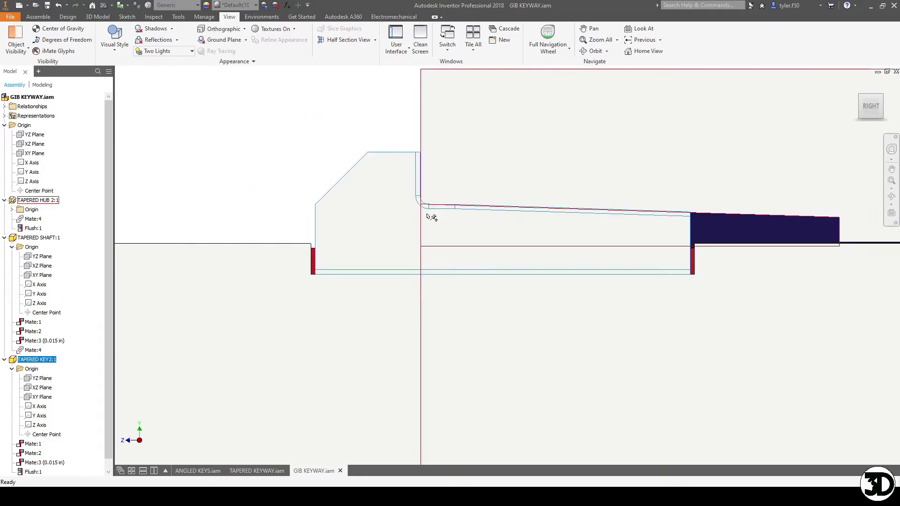
pyautogui.moveTo(318, 251); pyautogui.dragTo(237, 250)
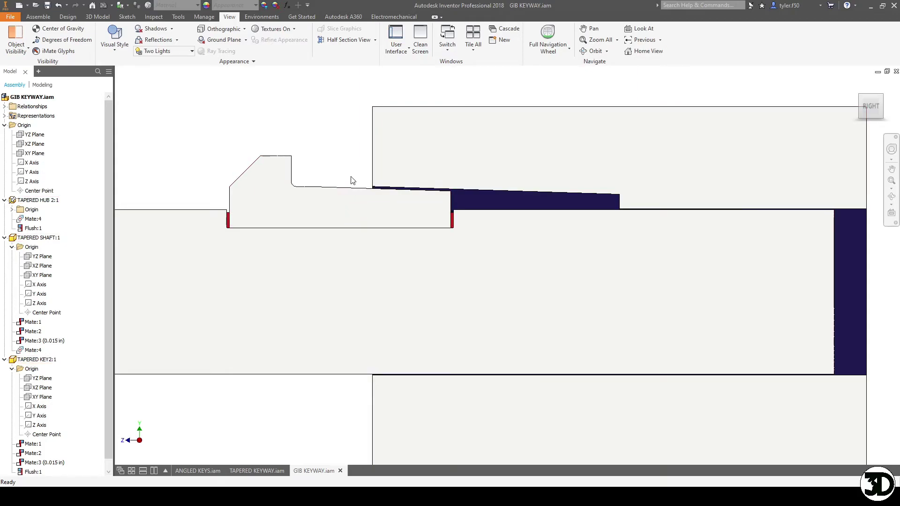
pyautogui.scroll(2, 377, 213)
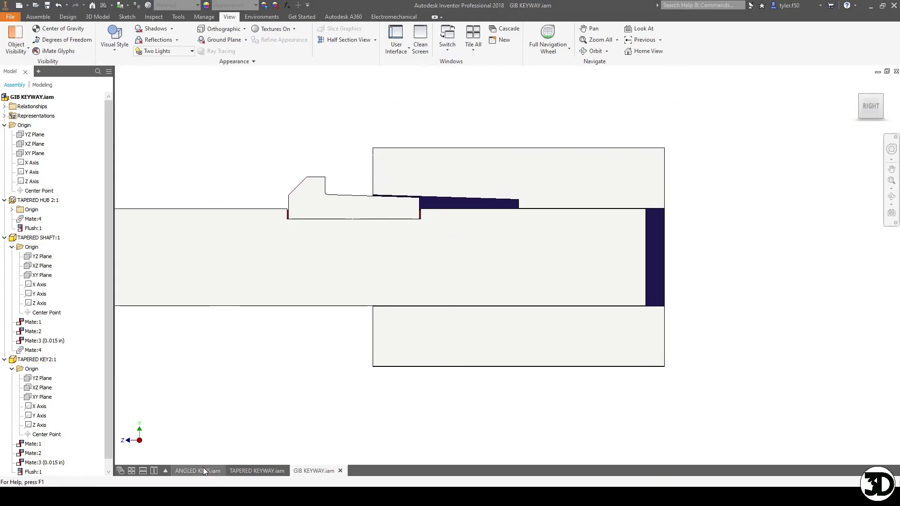
pyautogui.click(201, 471)
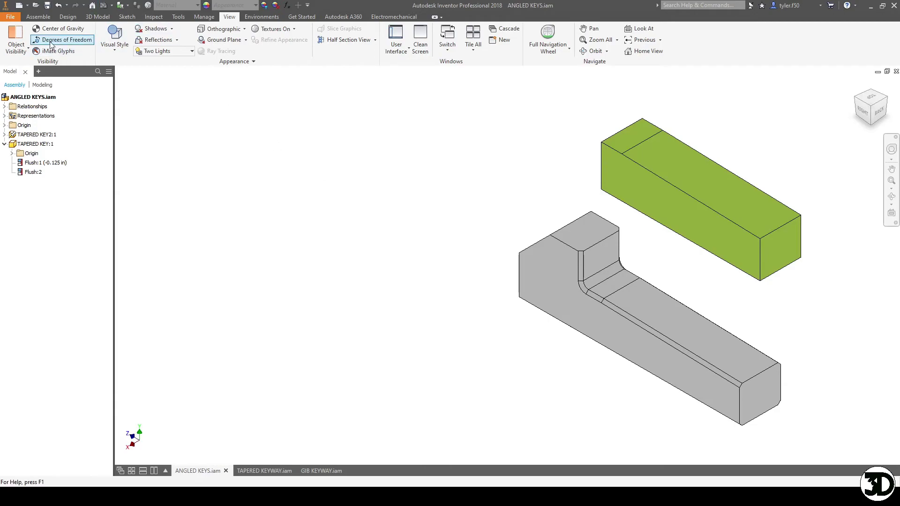
# Step: Measure the angle between the tapered key's top and bottom faces: 1.82 deg
pyautogui.click(178, 17)
pyautogui.click(15, 33)
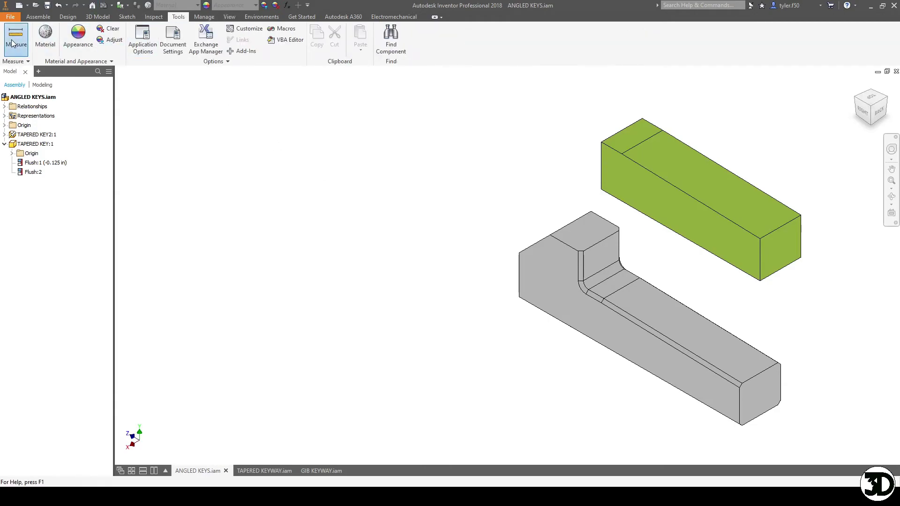
pyautogui.click(731, 356)
pyautogui.press('F4')
pyautogui.moveTo(731, 356); pyautogui.dragTo(516, 328)
pyautogui.click(633, 384)
pyautogui.press('F4')
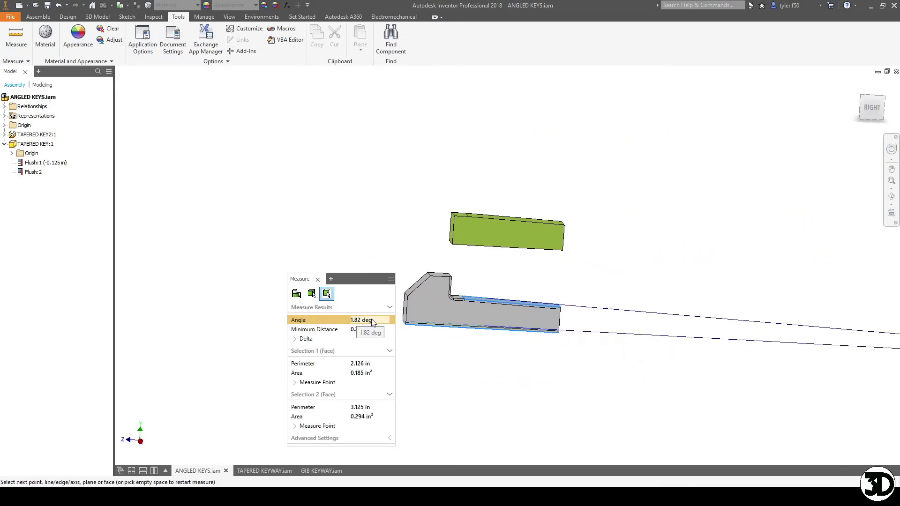
pyautogui.press('F4')
pyautogui.moveTo(611, 273); pyautogui.dragTo(516, 286)
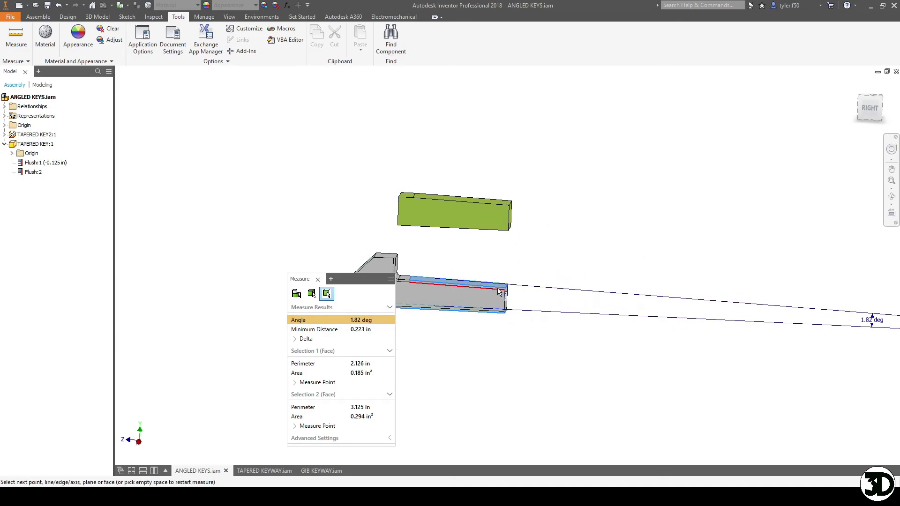
pyautogui.moveTo(514, 307)
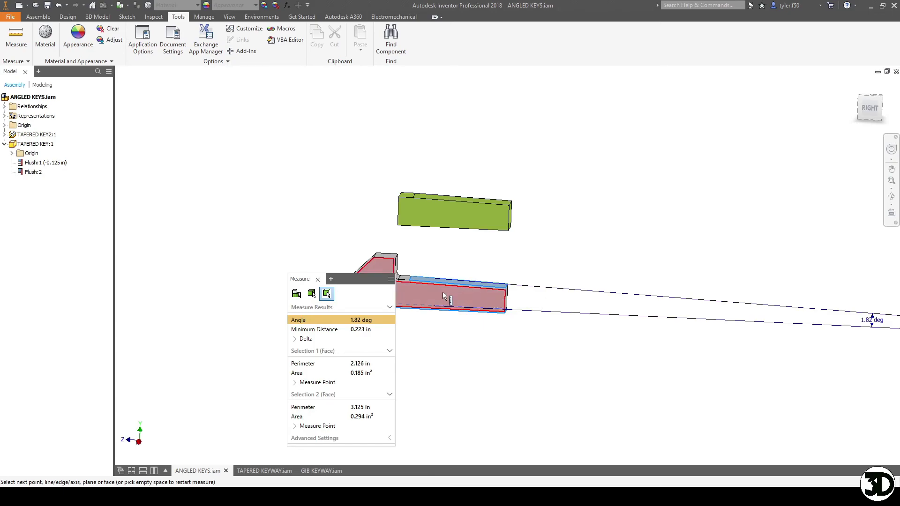
pyautogui.moveTo(460, 312)
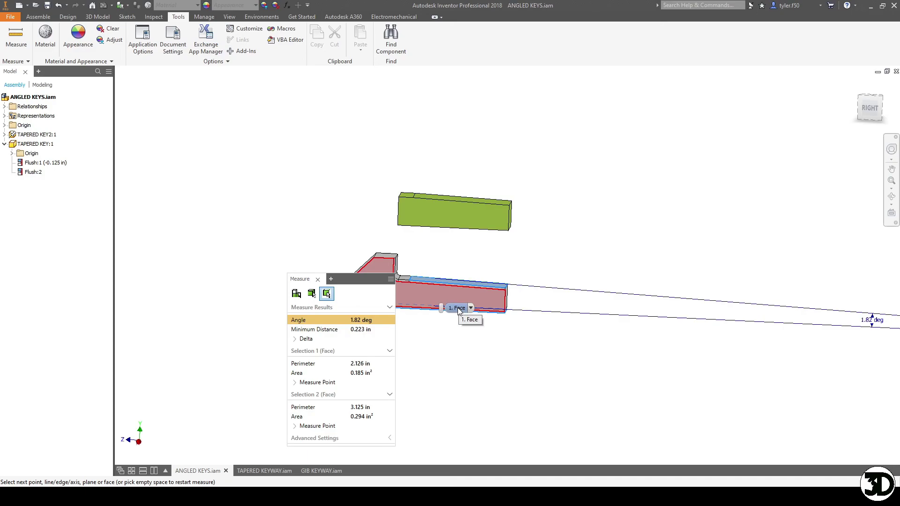
# Step: Clear and close the measurement, then return to GIB KEYWAY.iam
pyautogui.click(387, 192)
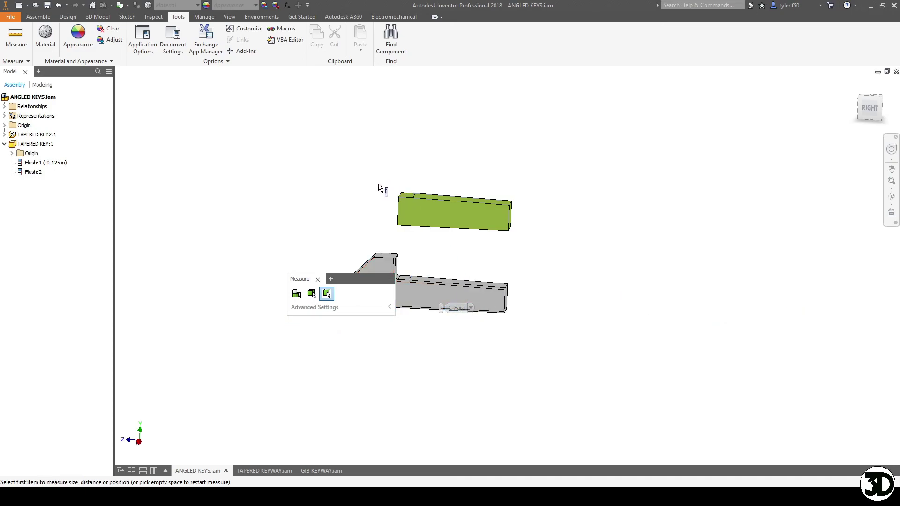
pyautogui.click(318, 280)
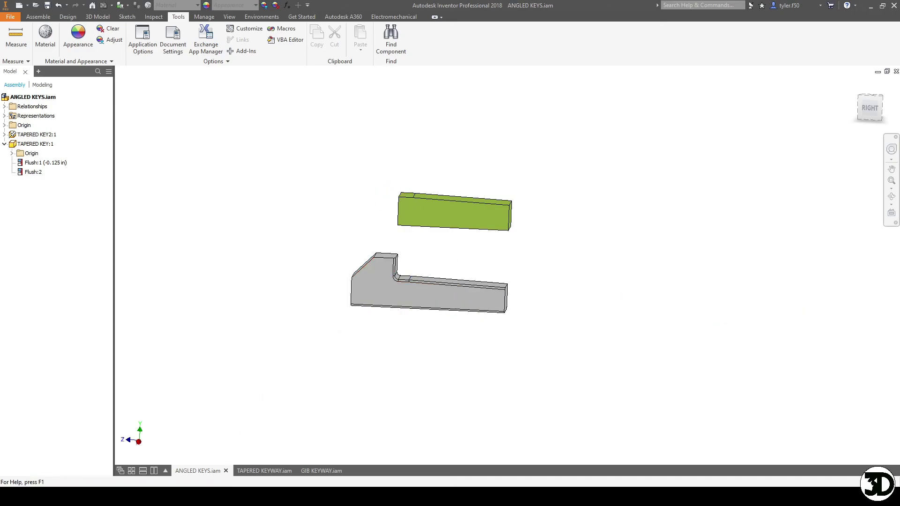
pyautogui.click(316, 471)
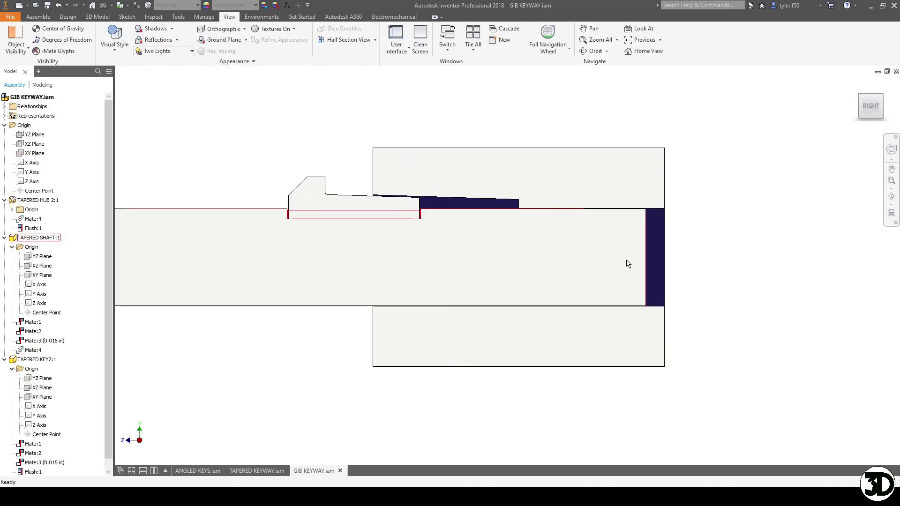